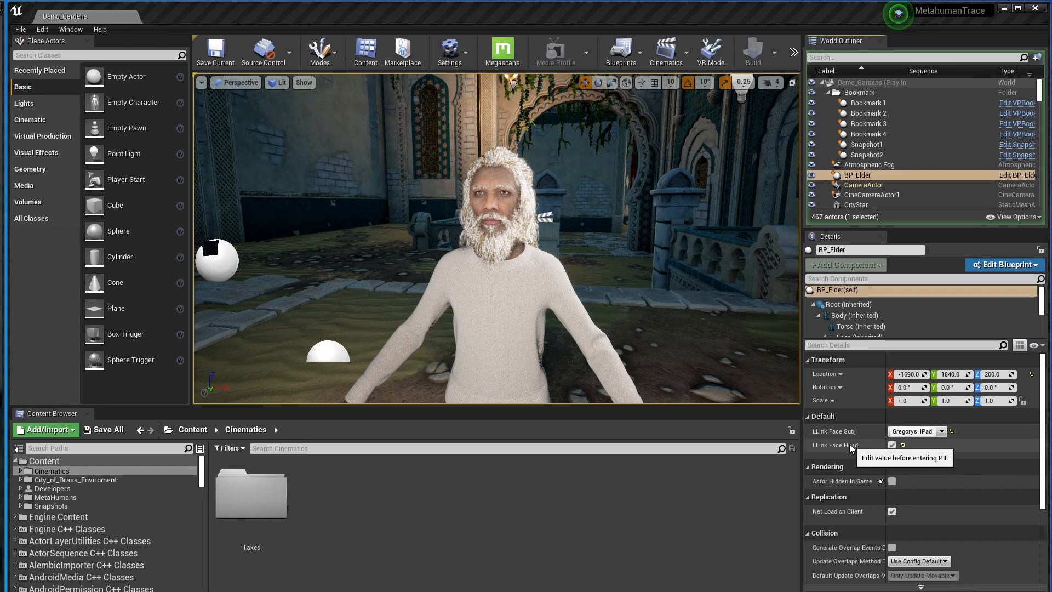
{"action": "left_click", "coordinate": [943, 432]}
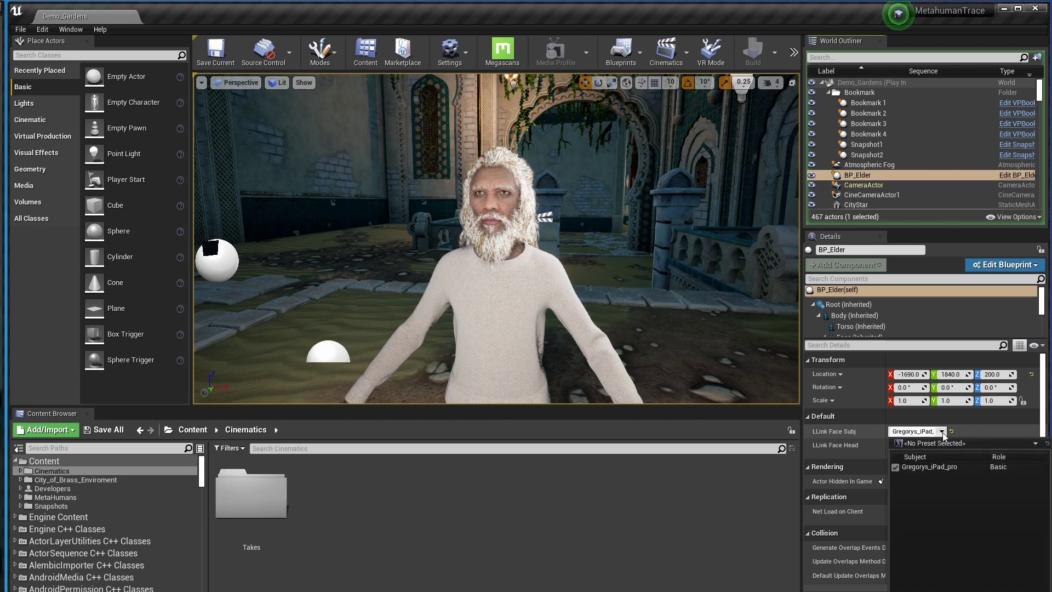
{"action": "left_click", "coordinate": [919, 466]}
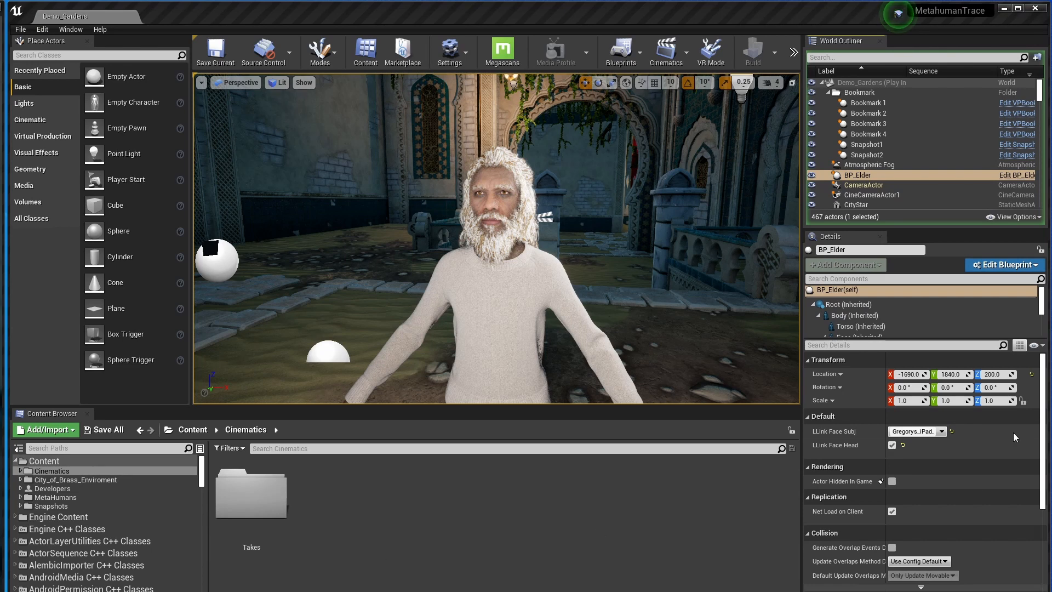
{"action": "scroll", "coordinate": [856, 316], "scroll_direction": "down", "scroll_amount": 1}
Select the Face (Inherited) component and bring up its Elder_FaceMesh skeletal mesh asset.
{"action": "left_click", "coordinate": [854, 320]}
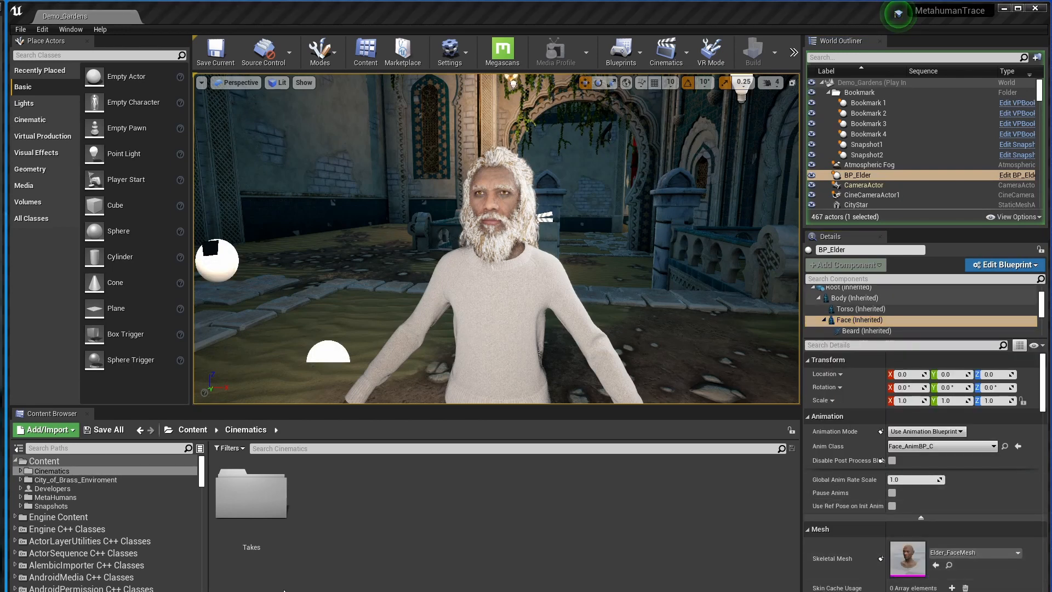
{"action": "double_click", "coordinate": [909, 562]}
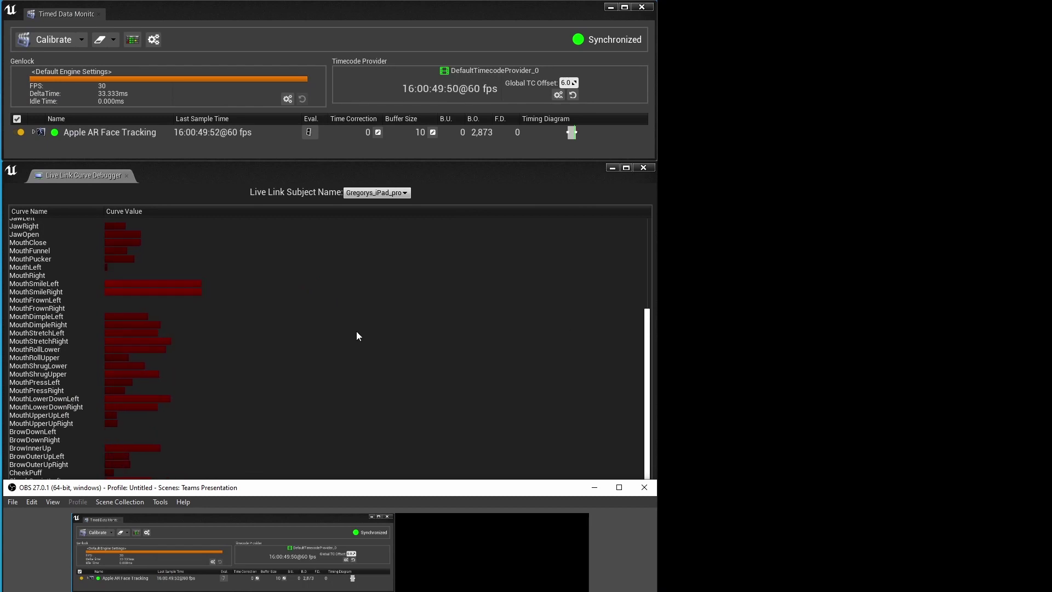
Bring the Live Link Curve Debugger window forward to watch the incoming face curves.
{"action": "left_click", "coordinate": [356, 332]}
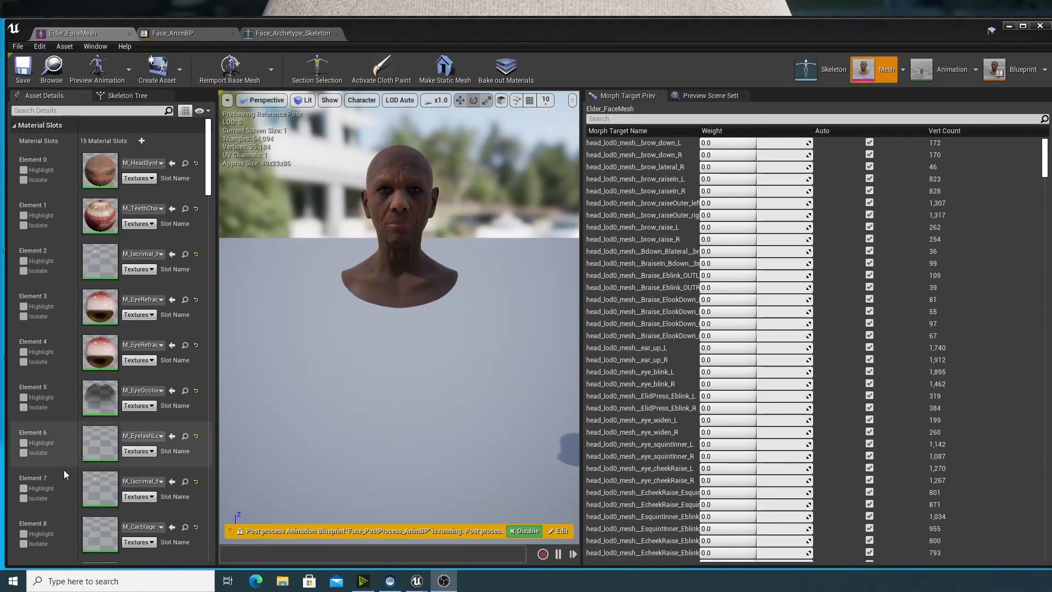
In the skeleton editor, set Preview Controller to Live Link Preview Controller with the iPad subject.
{"action": "left_click", "coordinate": [807, 69]}
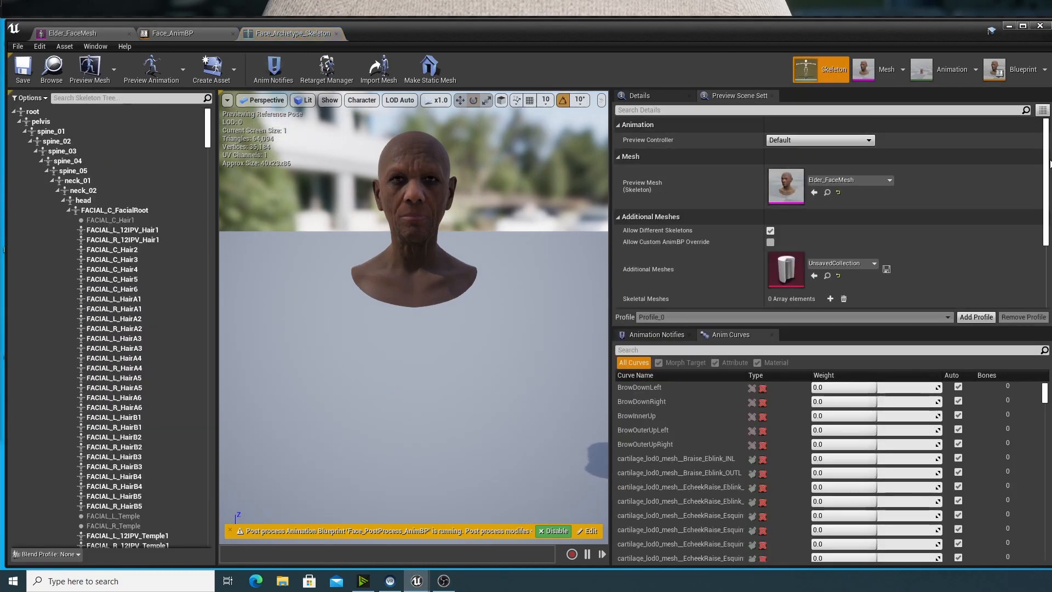
{"action": "left_click_drag", "start_coordinate": [1048, 165], "coordinate": [1048, 222]}
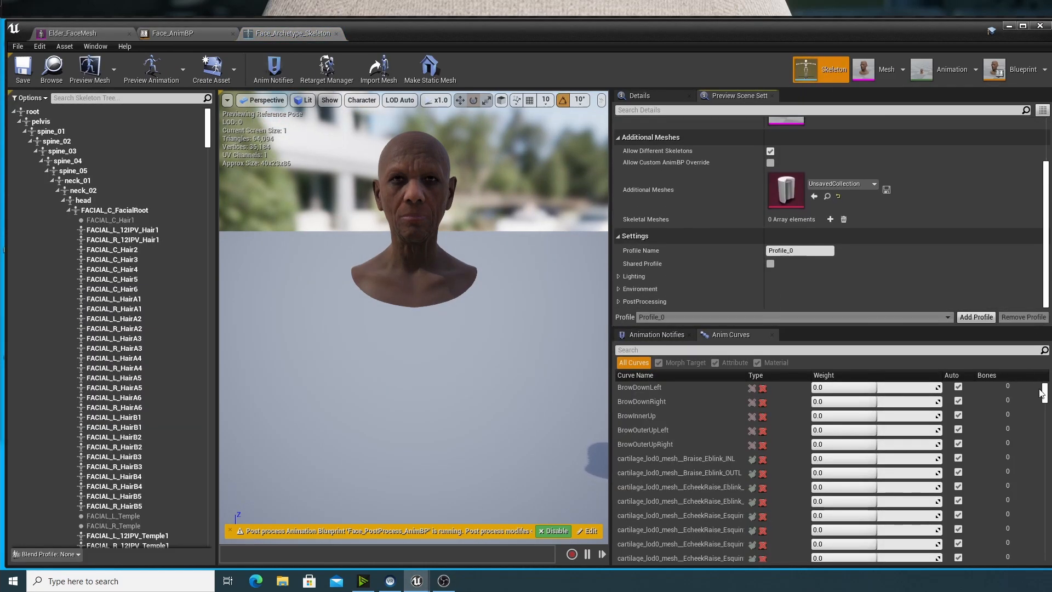
{"action": "left_click_drag", "start_coordinate": [1047, 393], "coordinate": [1048, 530]}
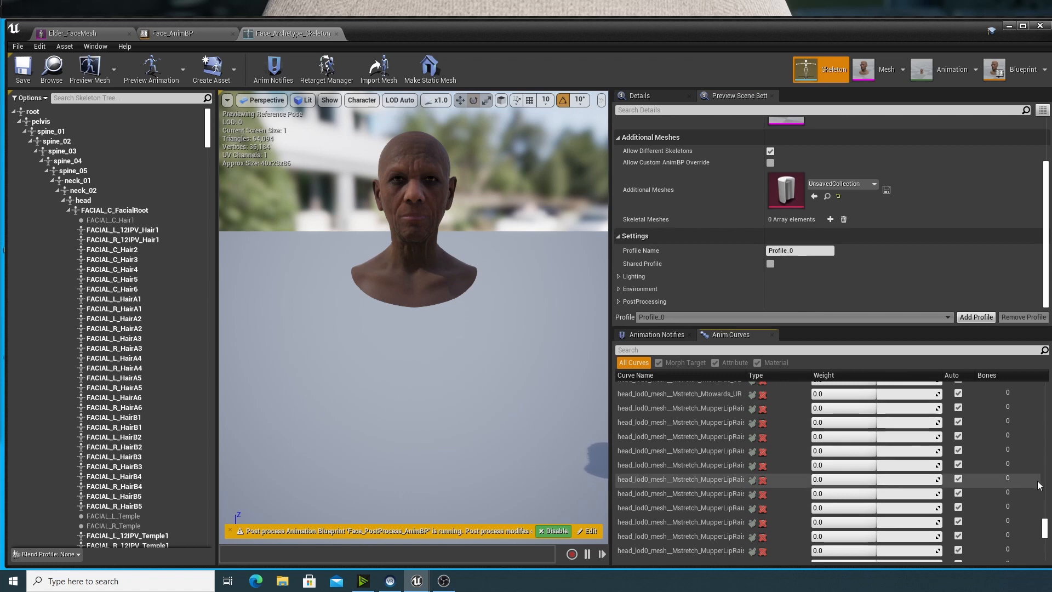
{"action": "scroll", "coordinate": [954, 206], "scroll_direction": "up", "scroll_amount": 3}
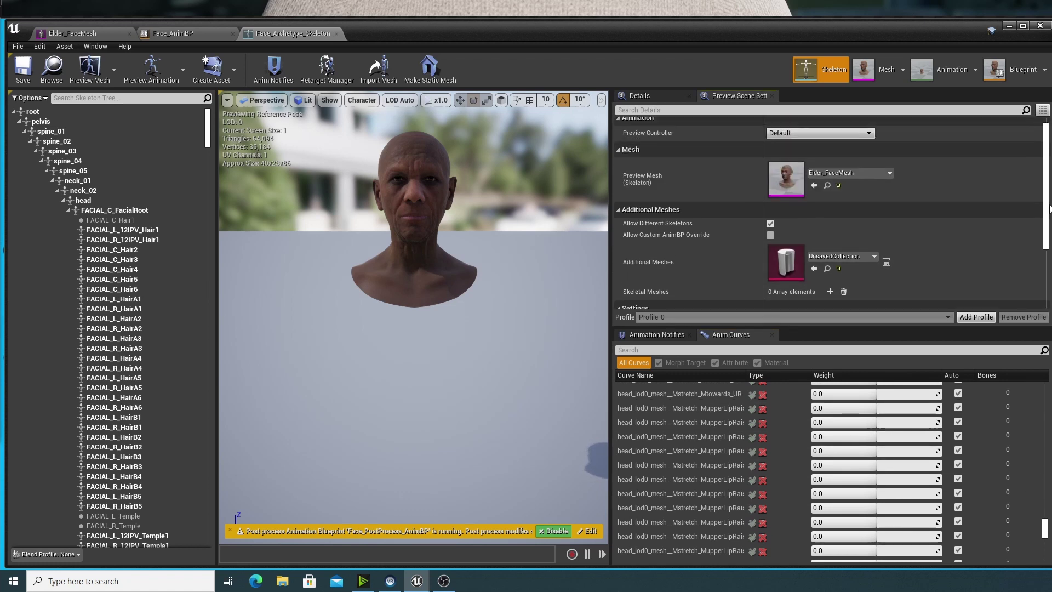
{"action": "left_click", "coordinate": [869, 140]}
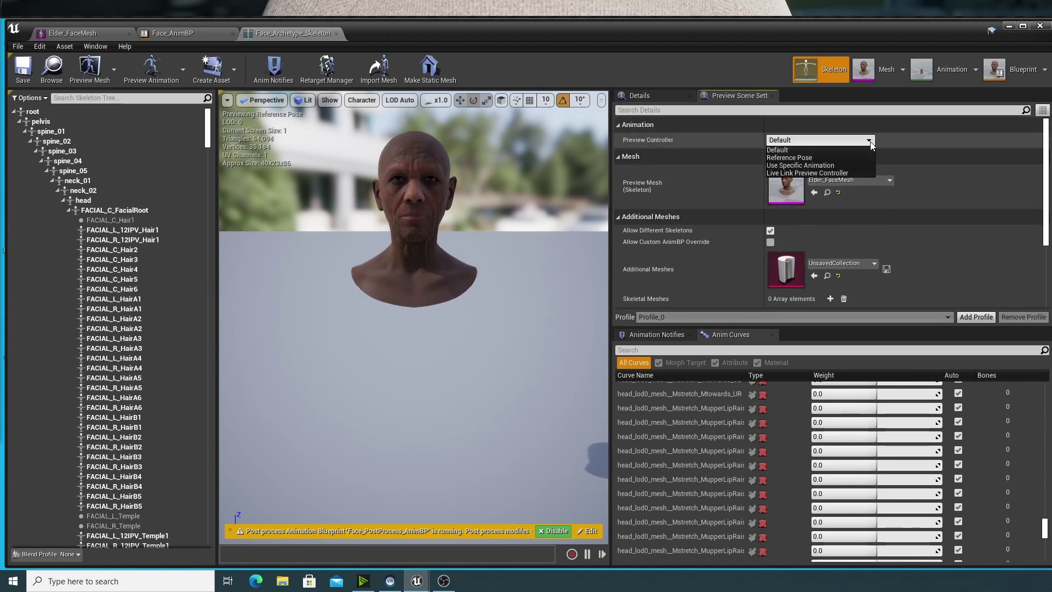
{"action": "left_click", "coordinate": [807, 173]}
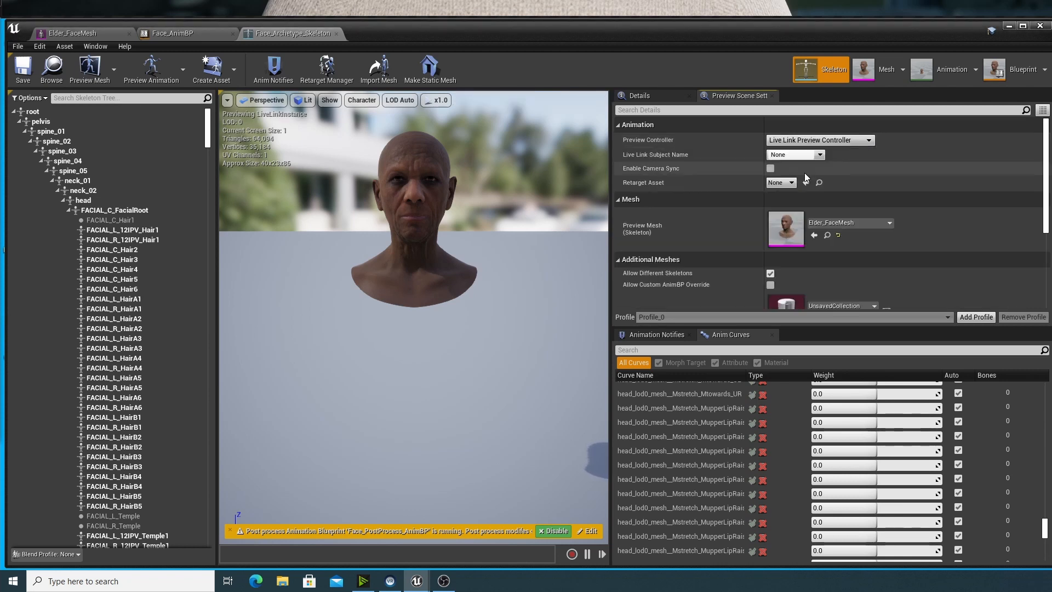
{"action": "left_click", "coordinate": [820, 155]}
{"action": "left_click", "coordinate": [816, 191]}
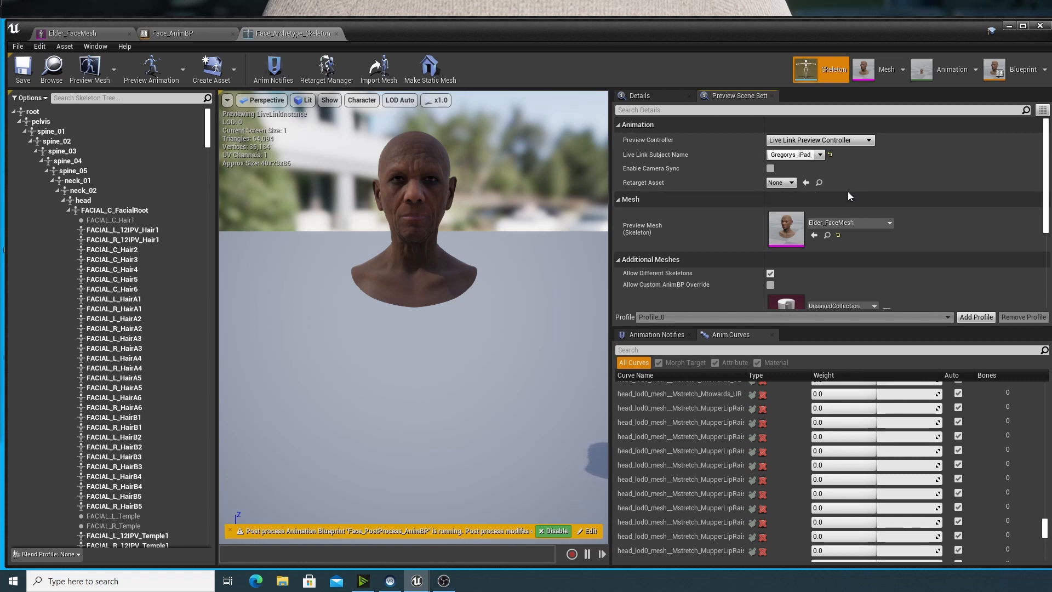
{"action": "scroll", "coordinate": [729, 440], "scroll_direction": "down", "scroll_amount": 5}
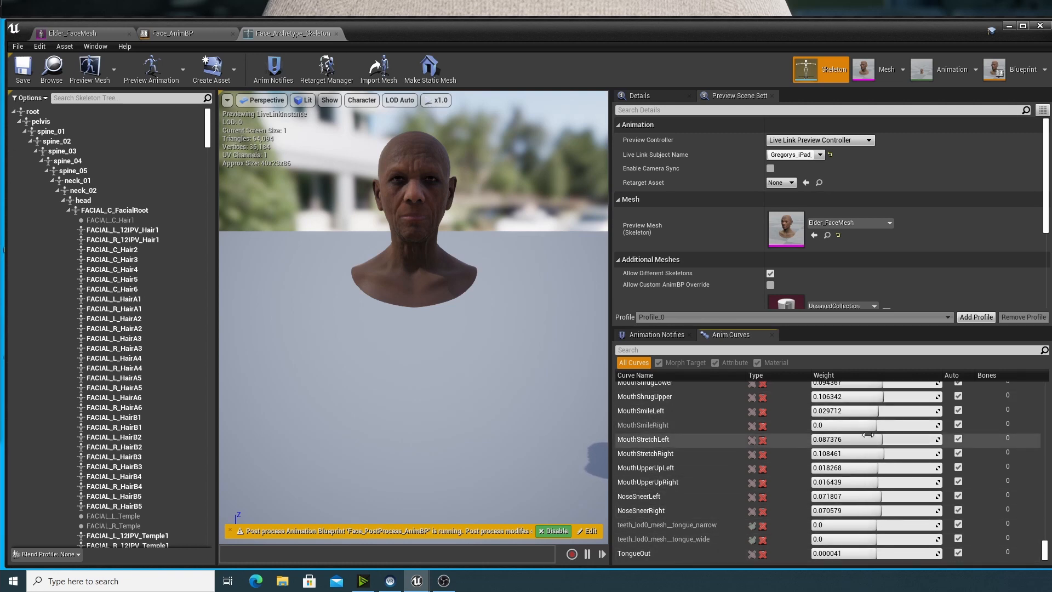
Enlarge the Anim Curves list and the curve debugger to show more live curves.
{"action": "left_click_drag", "start_coordinate": [823, 326], "coordinate": [822, 234]}
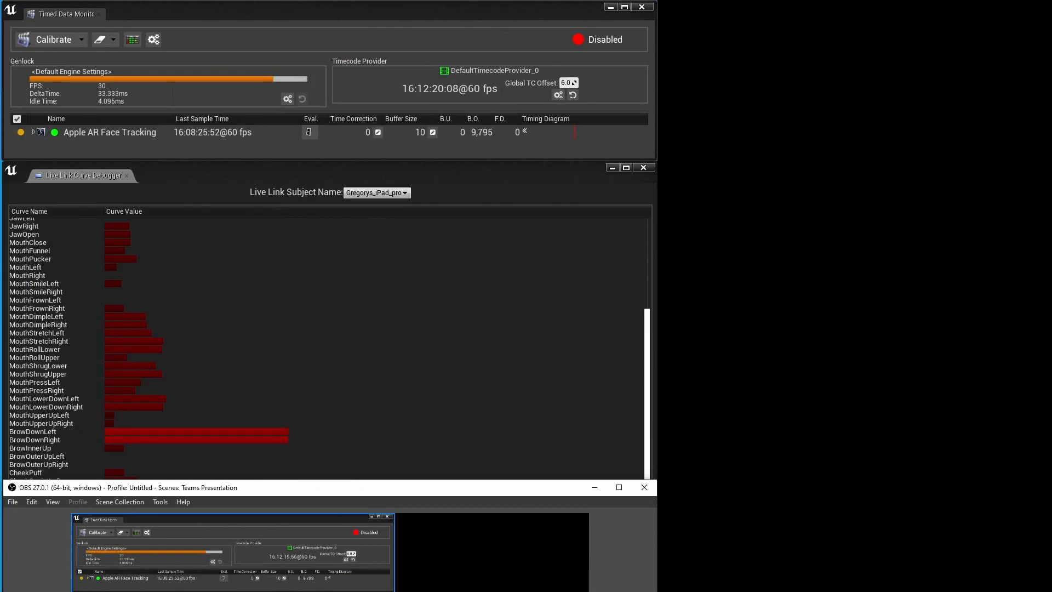
{"action": "left_click_drag", "start_coordinate": [652, 480], "coordinate": [652, 591]}
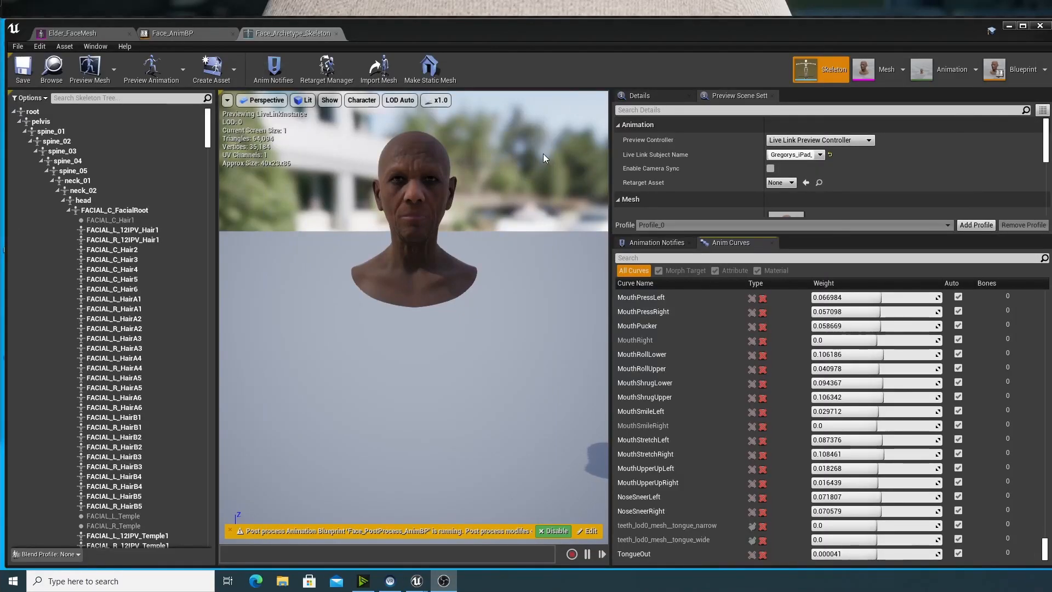
In the Face_AnimBP graph, add a Modify Curve node beside the Live Link Pose.
{"action": "left_click", "coordinate": [999, 68]}
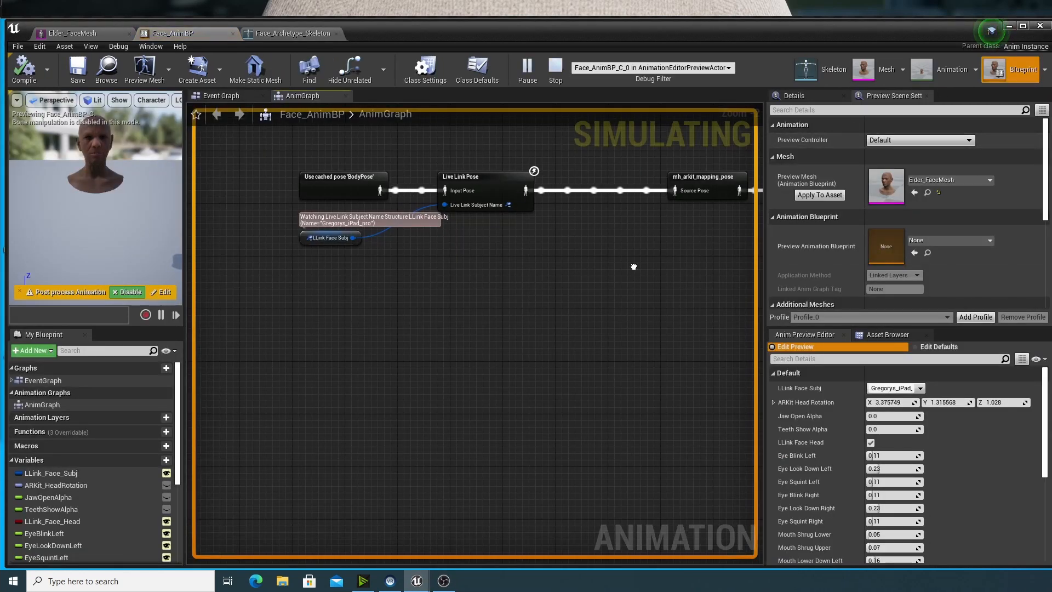
{"action": "right_click_drag", "start_coordinate": [629, 267], "coordinate": [558, 281]}
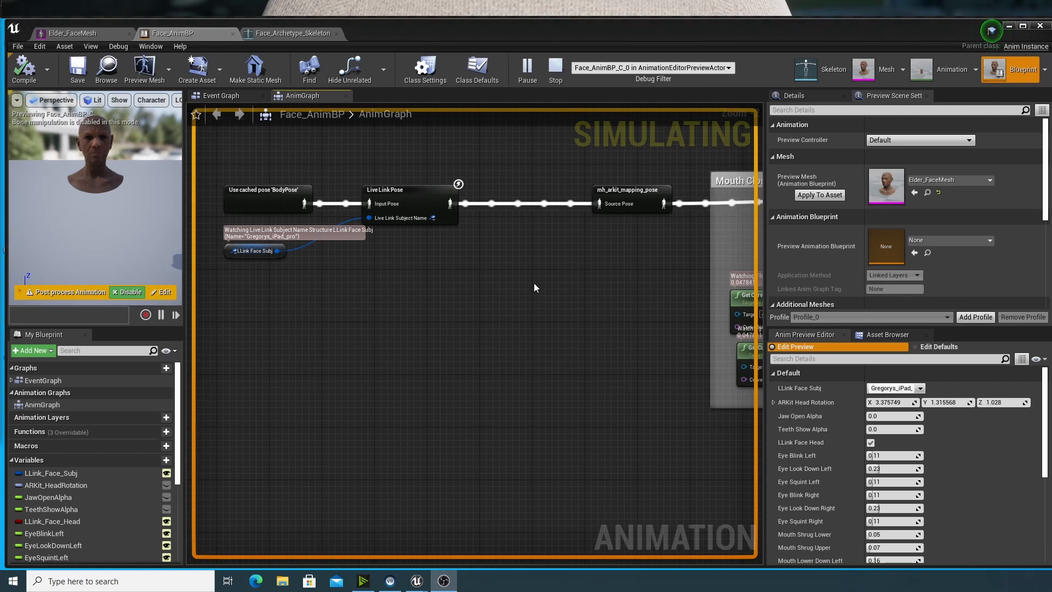
{"action": "right_click", "coordinate": [524, 256]}
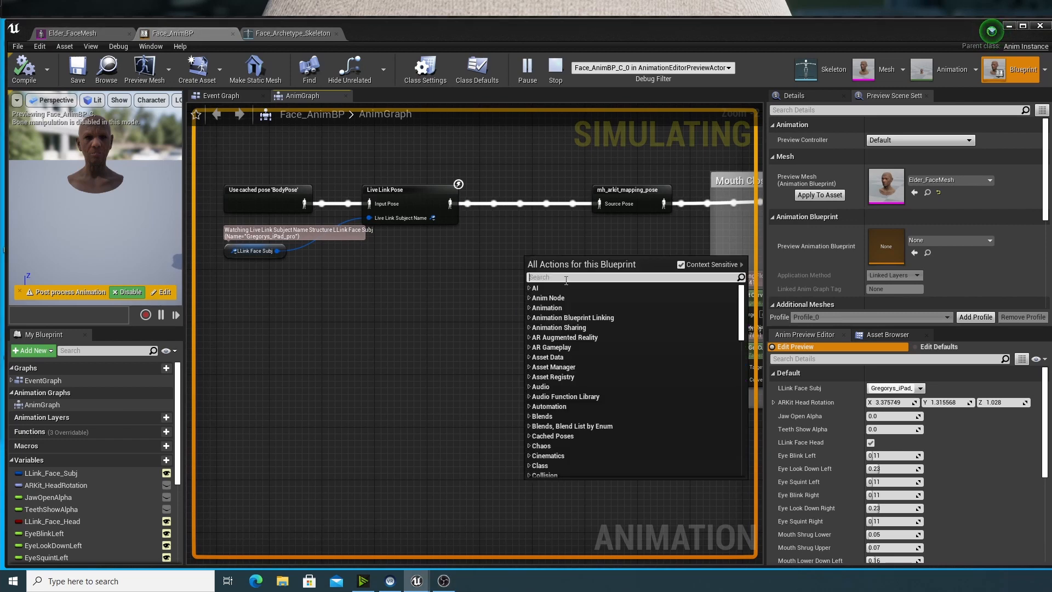
{"action": "type", "text": "modify"}
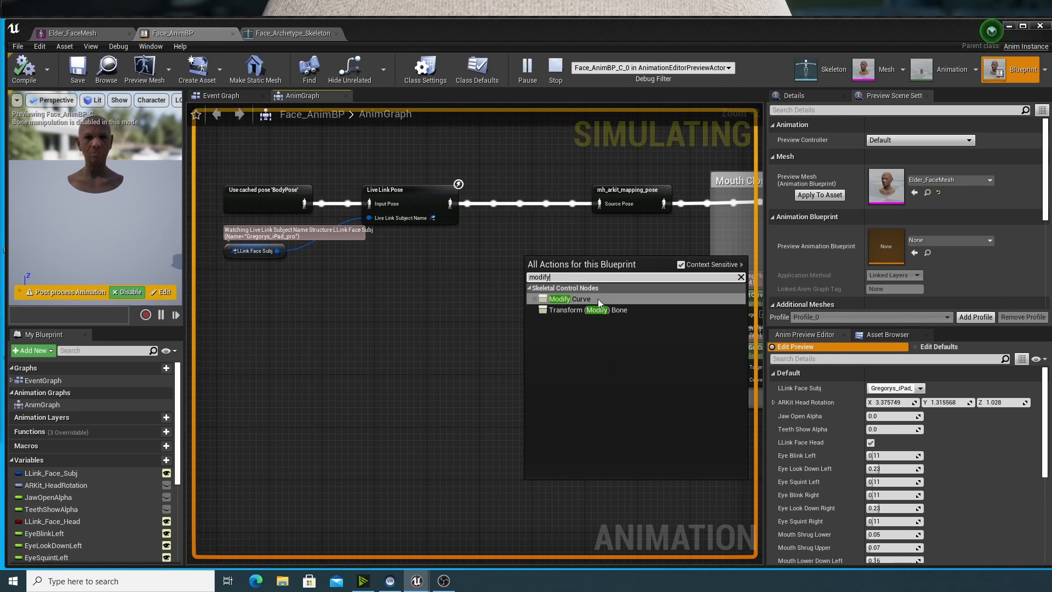
{"action": "left_click", "coordinate": [598, 298]}
{"action": "left_click_drag", "start_coordinate": [558, 261], "coordinate": [517, 262]}
Wire Live Link Pose into Modify Curve's Source Pose and its output to mh_arkit_mapping_pose.
{"action": "left_click_drag", "start_coordinate": [451, 204], "coordinate": [494, 276]}
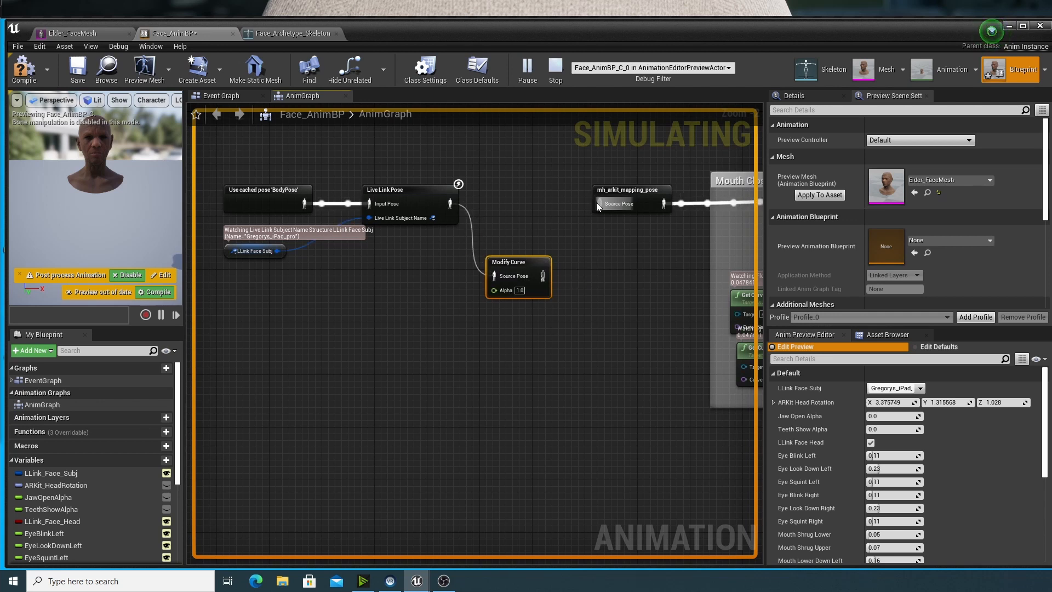
{"action": "mouse_move", "coordinate": [600, 203]}
{"action": "left_mouse_down"}
{"action": "mouse_move", "coordinate": [543, 276]}
{"action": "mouse_move", "coordinate": [535, 255]}
{"action": "left_mouse_up"}
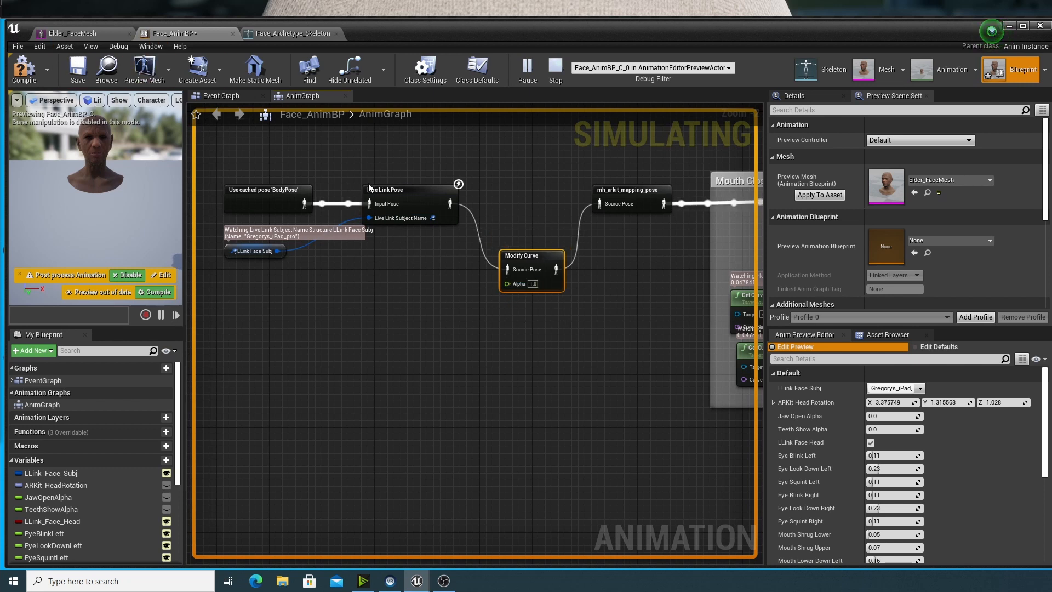
{"action": "mouse_move", "coordinate": [519, 277]}
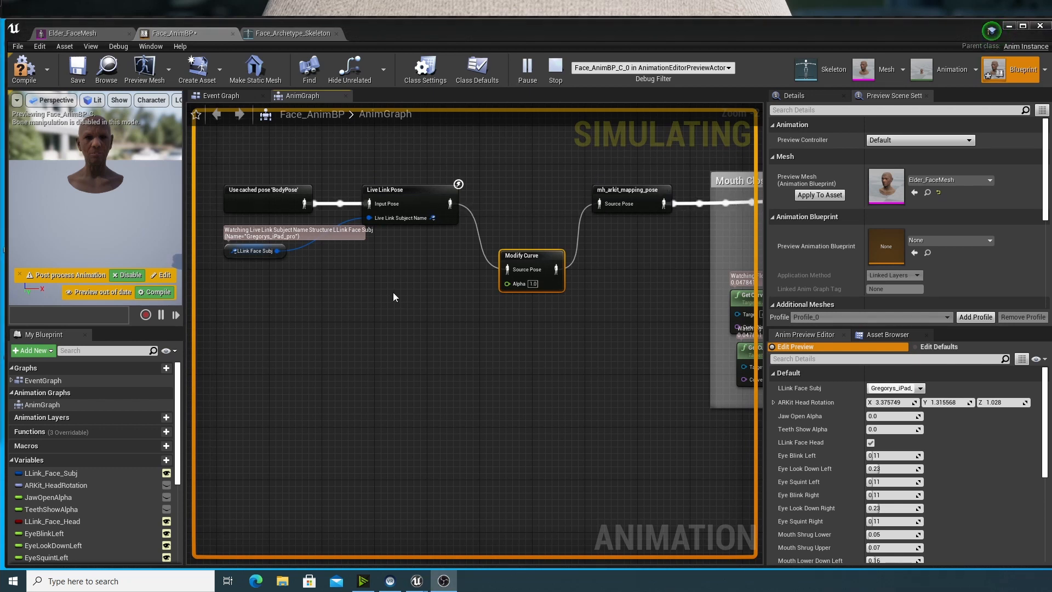
Add a MouthShrugLower curve pin to the Modify Curve node via Add Curve Pin.
{"action": "right_click", "coordinate": [550, 283]}
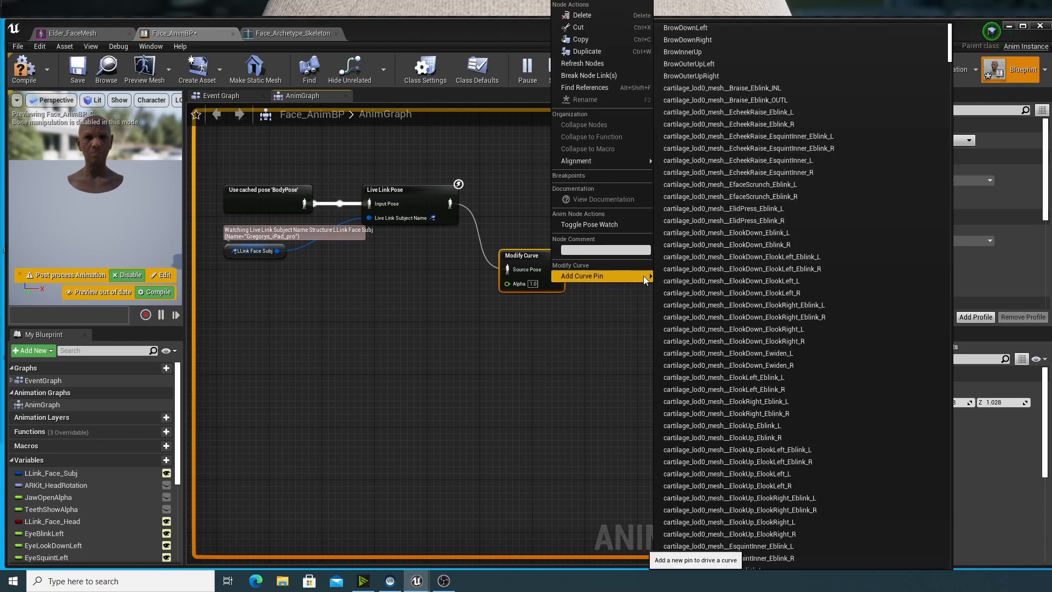
{"action": "mouse_move", "coordinate": [601, 275]}
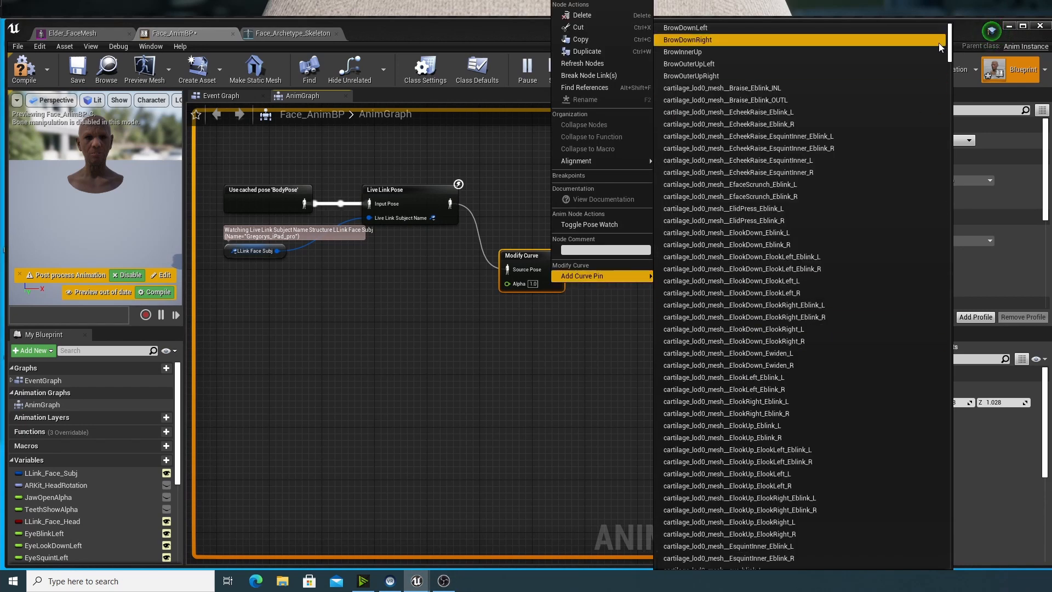
{"action": "left_click_drag", "start_coordinate": [948, 37], "coordinate": [954, 555]}
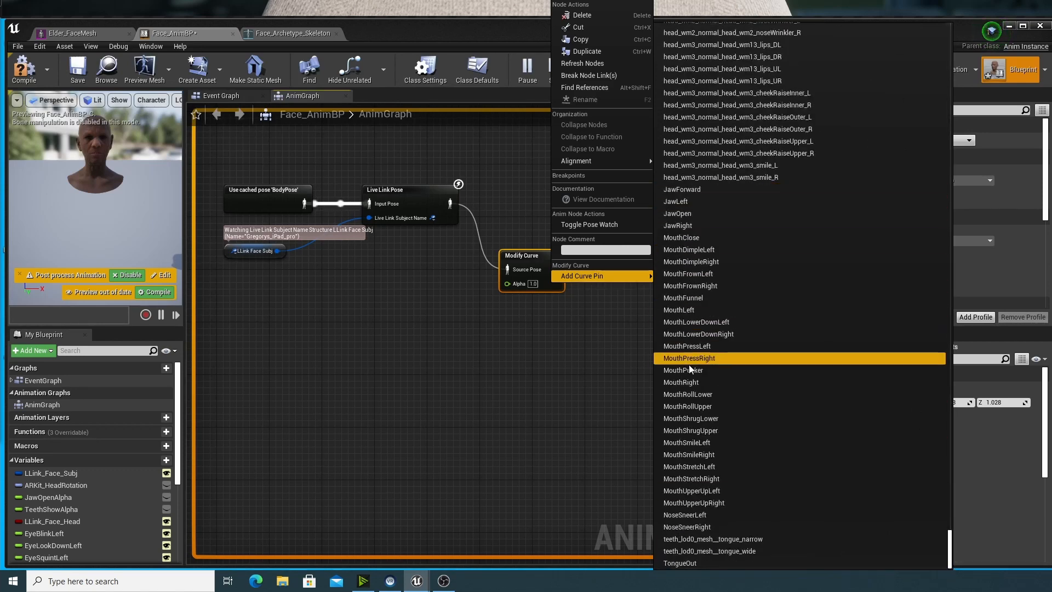
{"action": "left_click", "coordinate": [691, 421]}
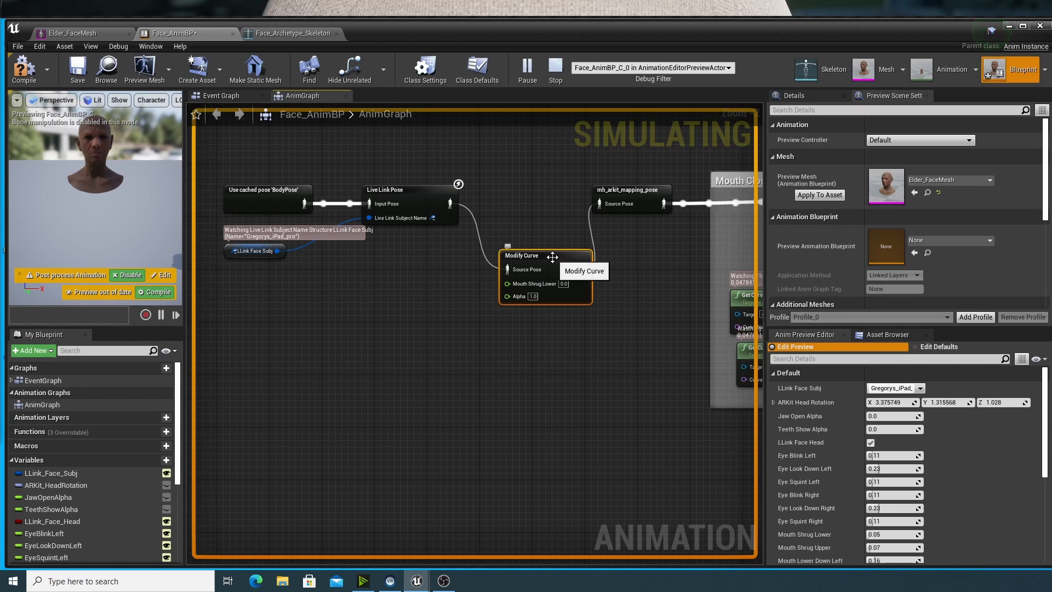
Show Modify Curve's Details with Apply Mode Blend and nudge the node slightly left.
{"action": "left_click", "coordinate": [811, 94]}
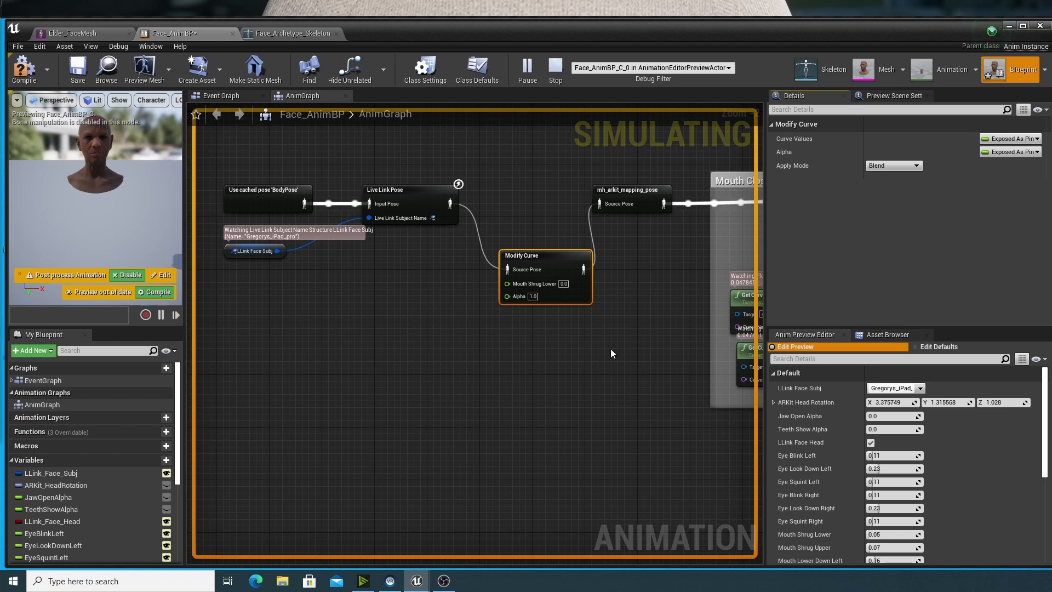
{"action": "left_click", "coordinate": [563, 284]}
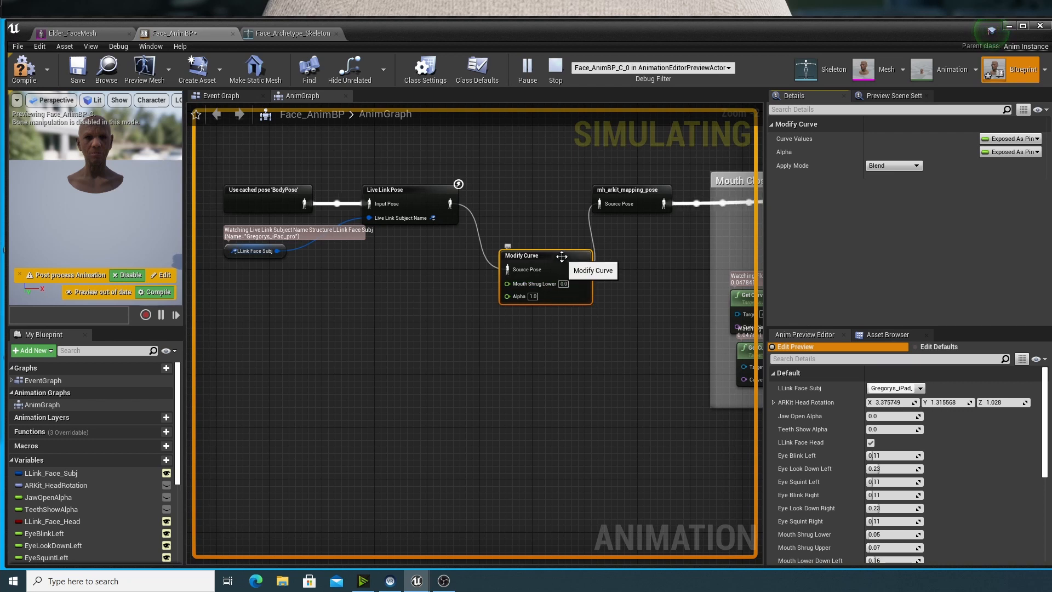
{"action": "left_click_drag", "start_coordinate": [567, 258], "coordinate": [541, 265]}
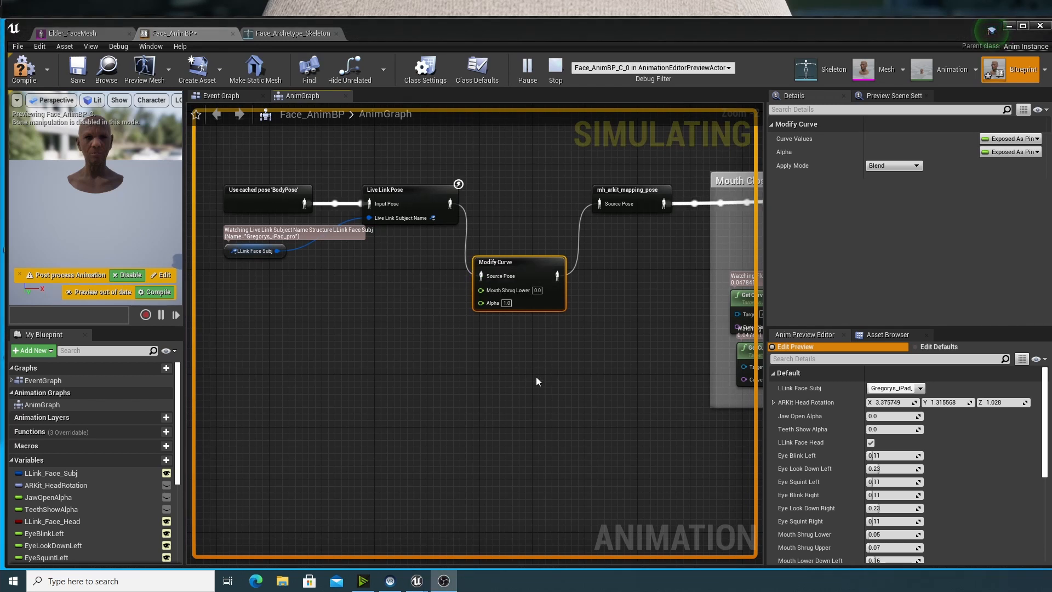
Set the Modify Curve node's Apply Mode to Remap Curve.
{"action": "left_click", "coordinate": [894, 166]}
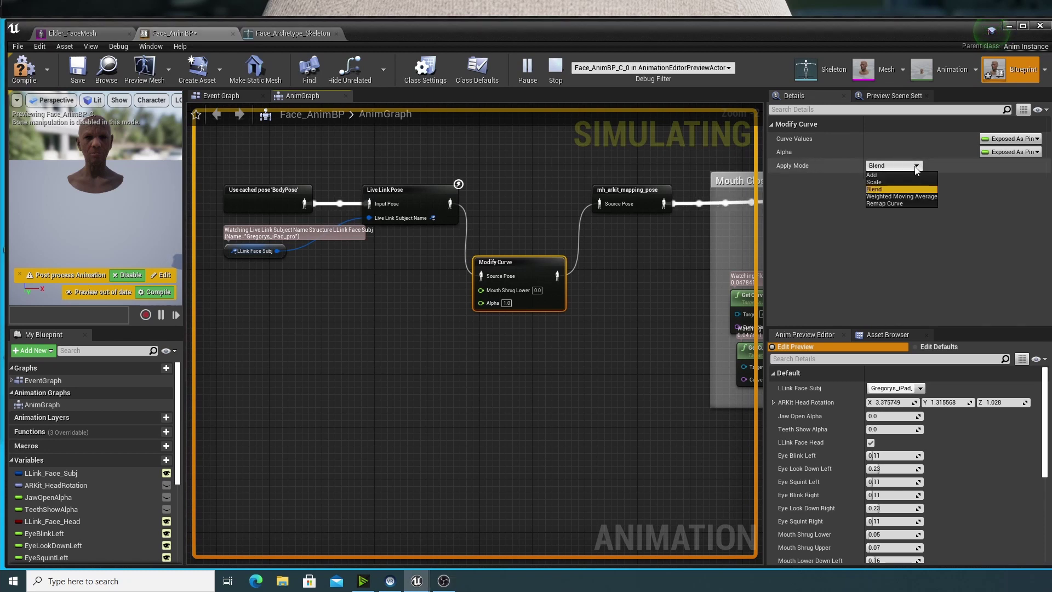
{"action": "left_click", "coordinate": [902, 204]}
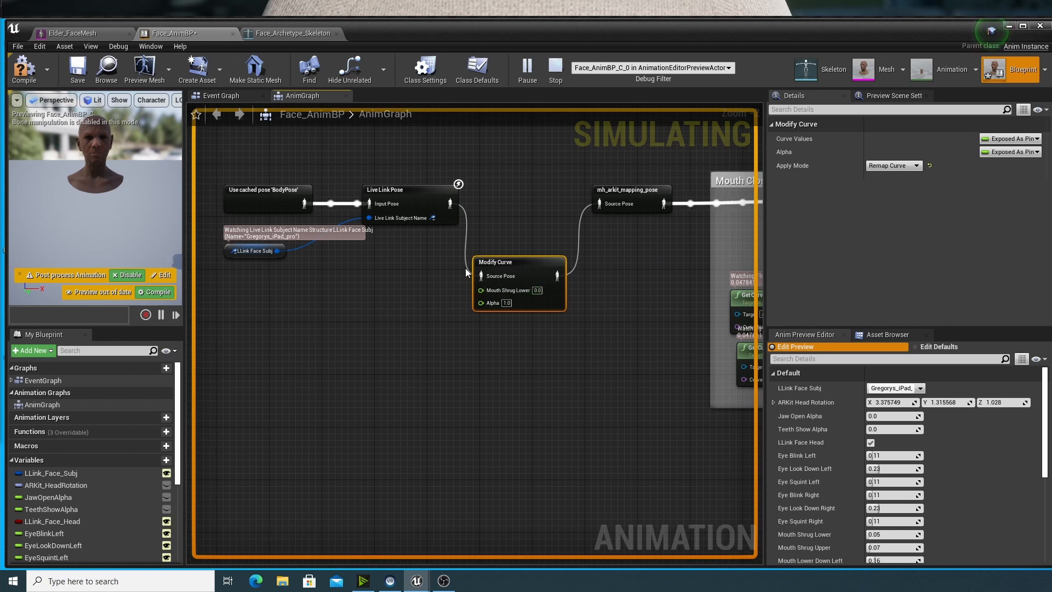
{"action": "left_click", "coordinate": [537, 290]}
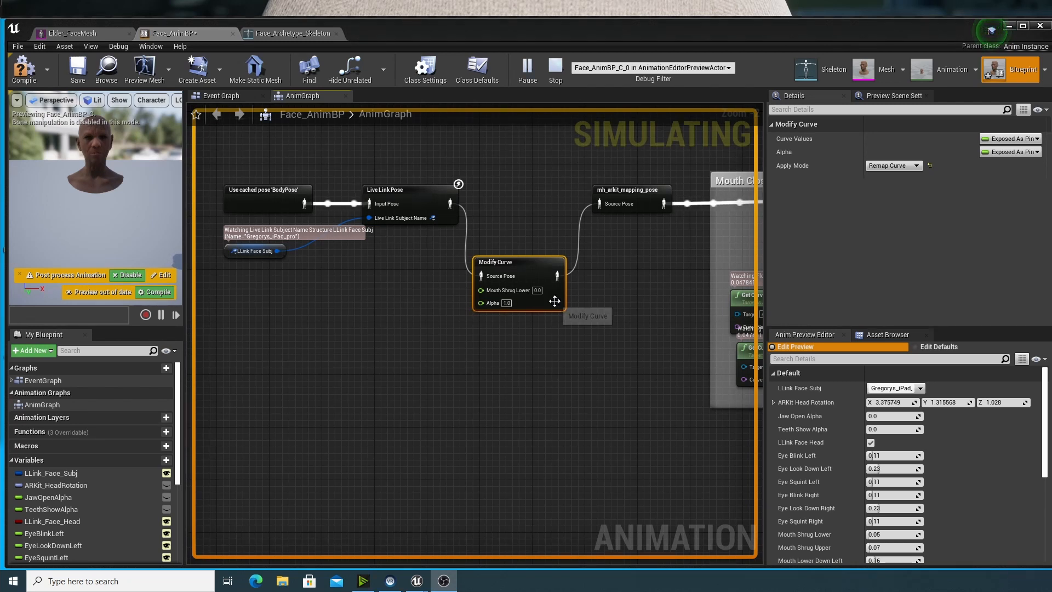
Add a MouthShrugUpper curve pin, then check live curve weights in the skeleton editor.
{"action": "right_click", "coordinate": [556, 295]}
{"action": "mouse_move", "coordinate": [607, 277]}
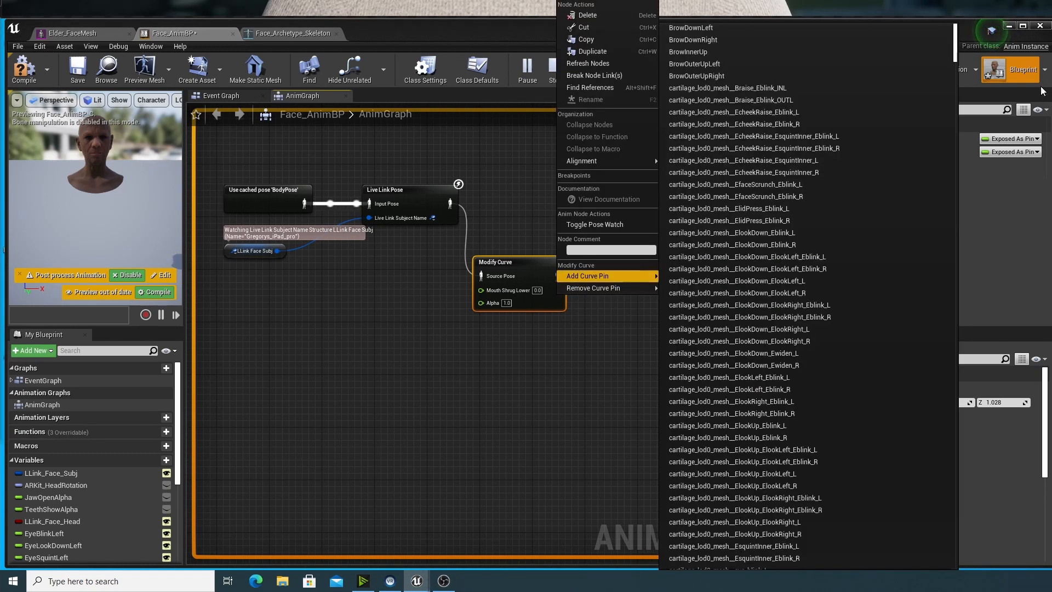
{"action": "left_click_drag", "start_coordinate": [956, 51], "coordinate": [956, 551]}
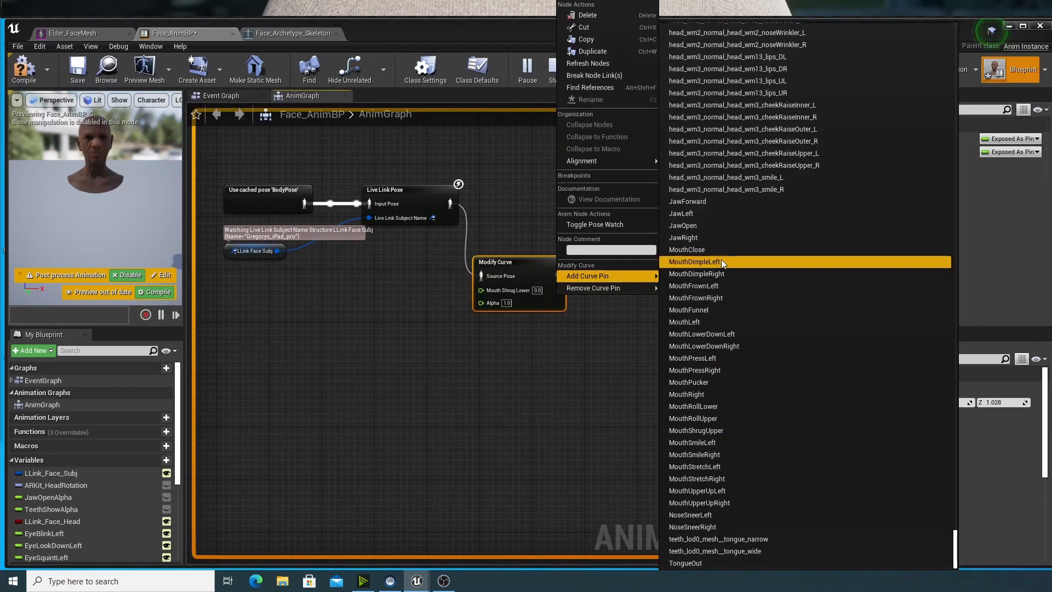
{"action": "left_click", "coordinate": [720, 429]}
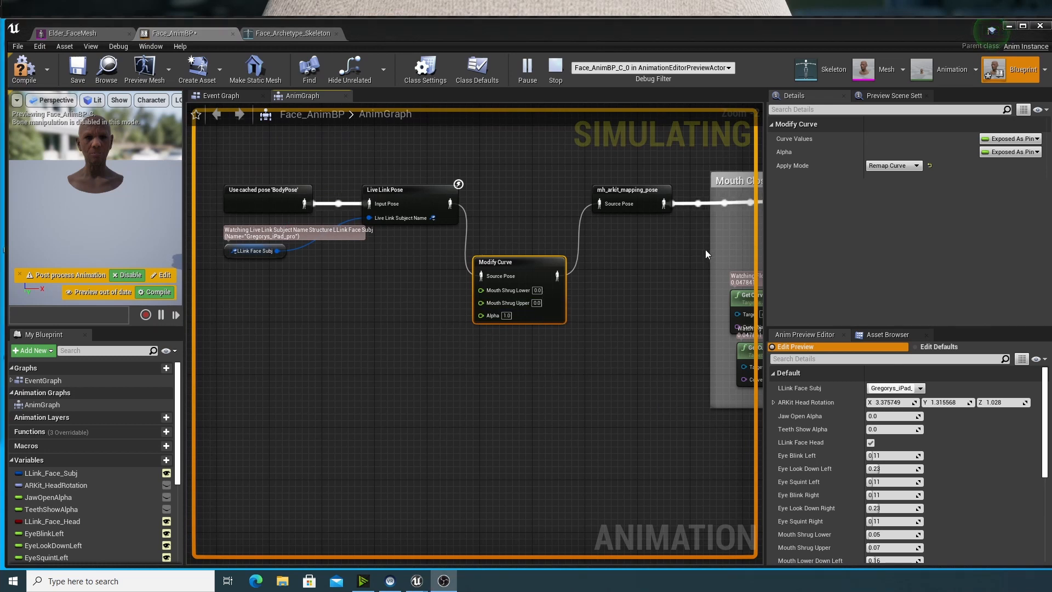
{"action": "left_click", "coordinate": [807, 71]}
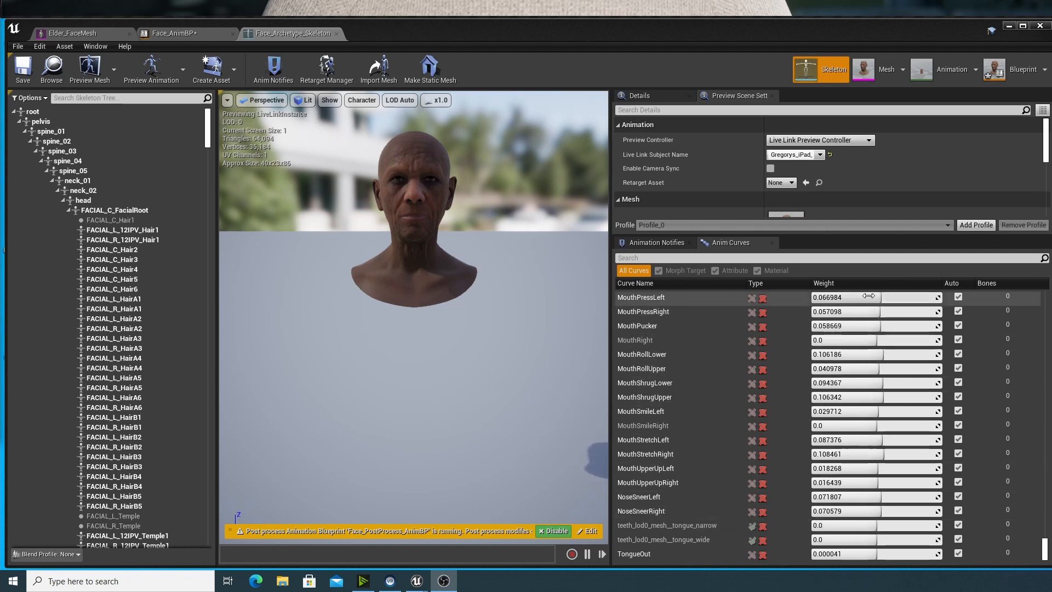
Return to the Face_AnimBP animation graph from the skeleton editor.
{"action": "left_click", "coordinate": [995, 72]}
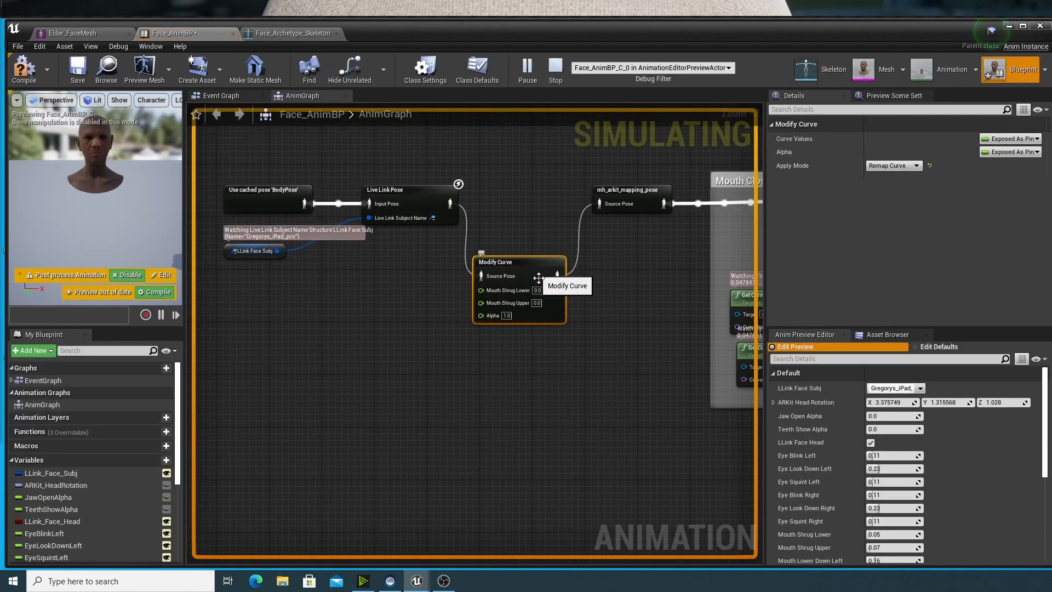
{"action": "right_click", "coordinate": [557, 318]}
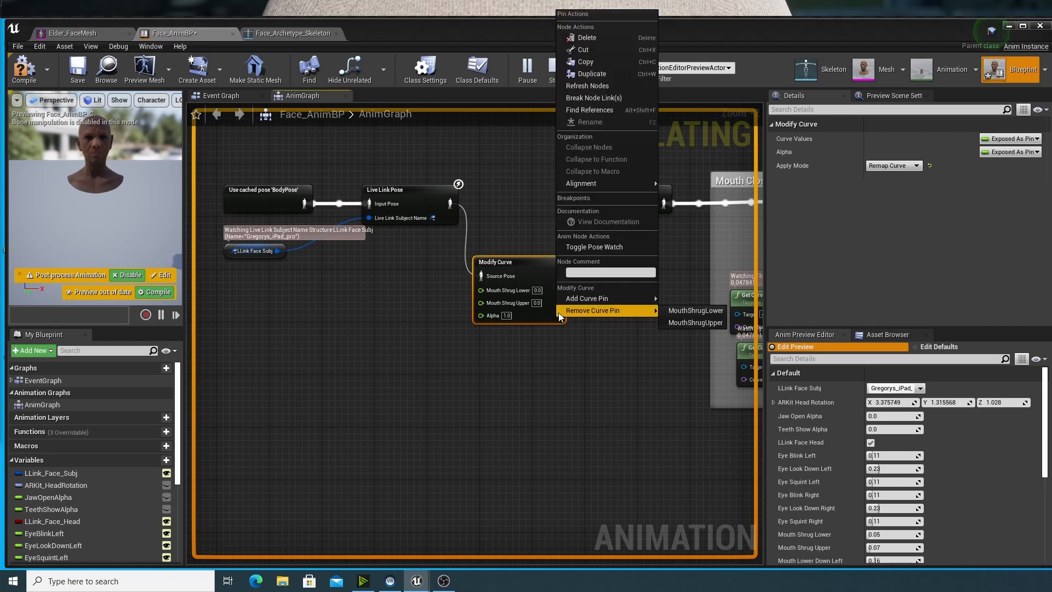
{"action": "mouse_move", "coordinate": [607, 298]}
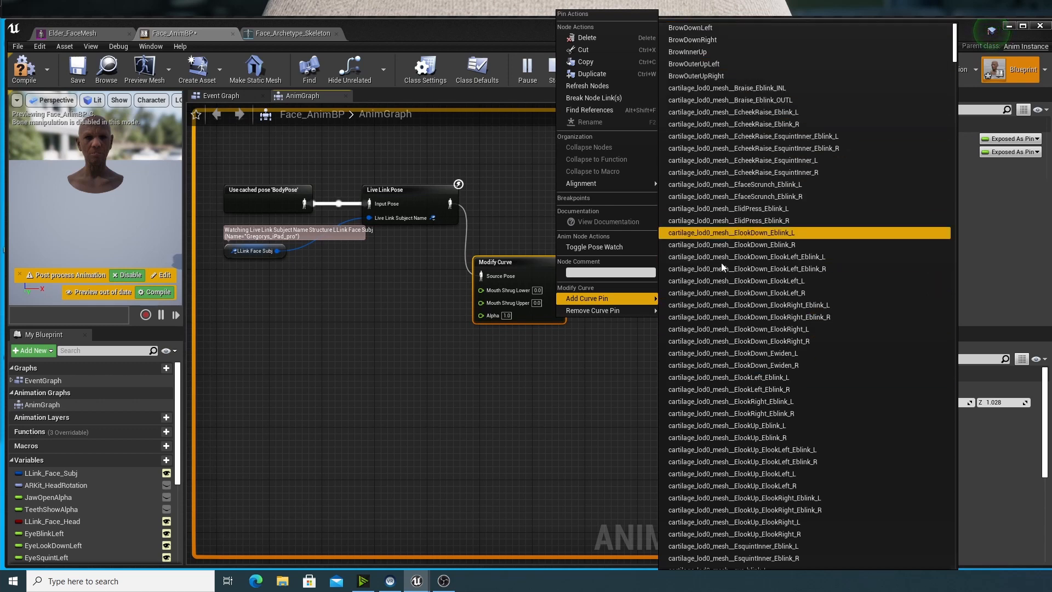
{"action": "left_click", "coordinate": [598, 362]}
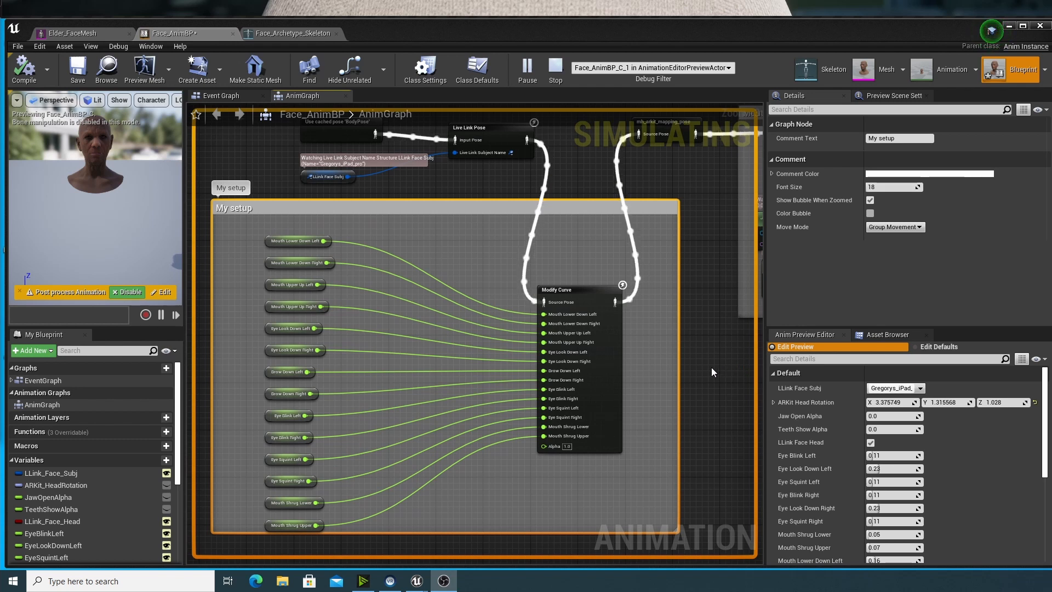
Switch from the My setup variable group to the Demo_Gardens level editor.
{"action": "left_click", "coordinate": [25, 70]}
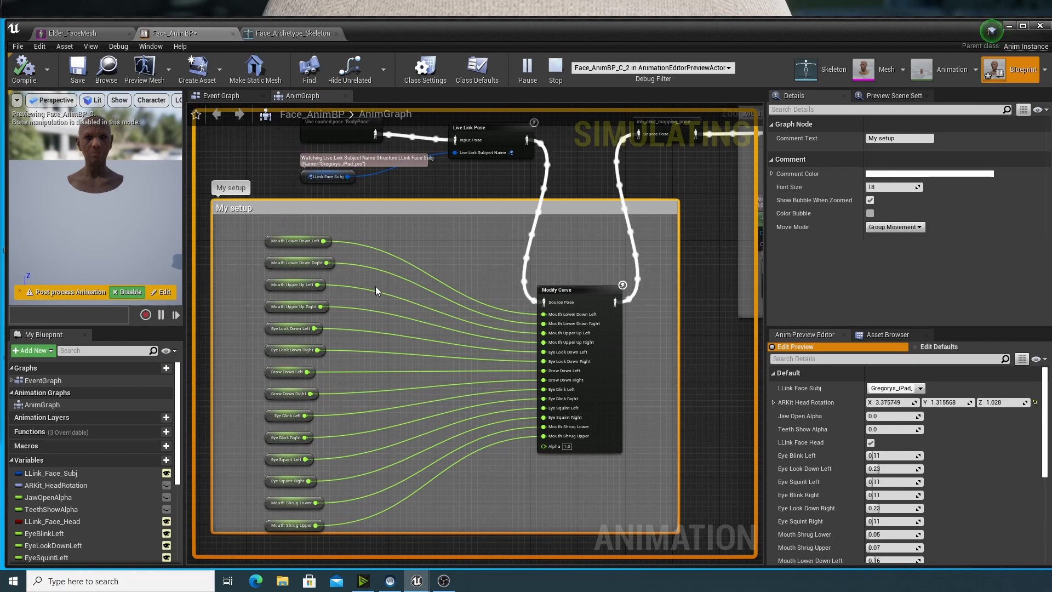